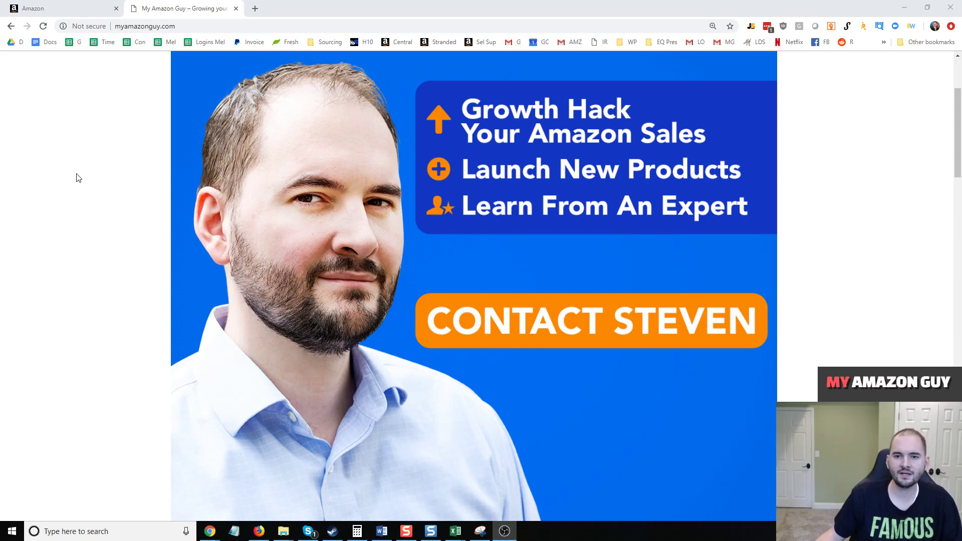
Step: Switch to the Seller Central campaign form and review the campaign settings and the Targeting section's help text
click(54, 6)
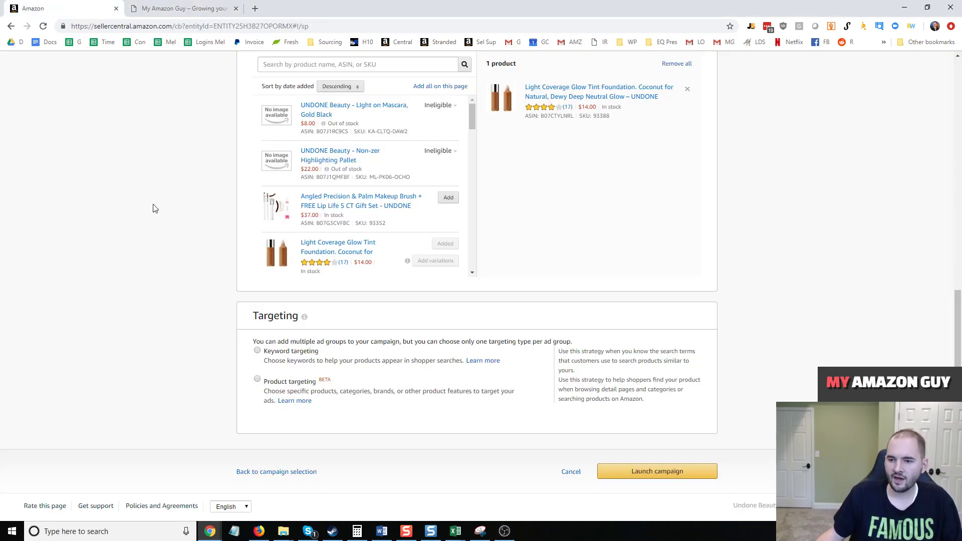
scroll(158, 232, up, 10)
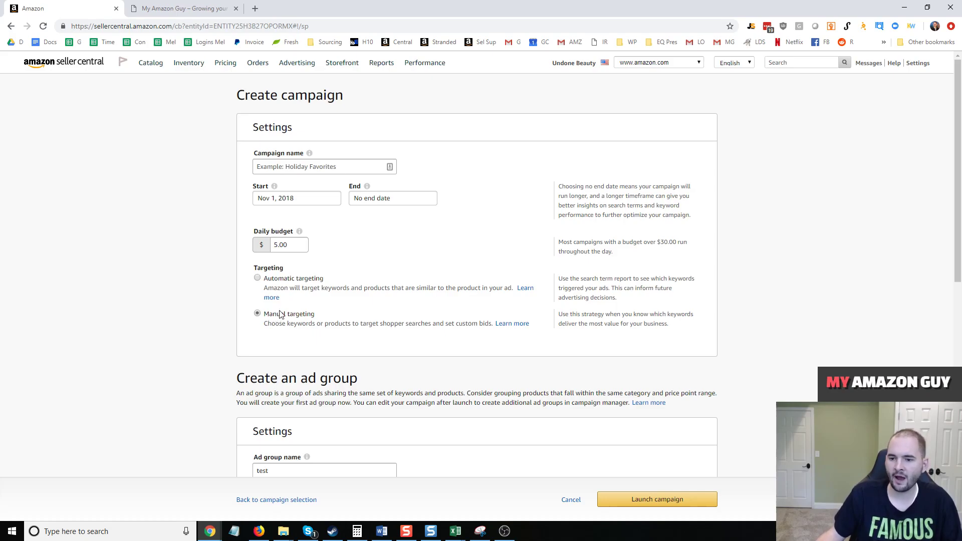
scroll(283, 318, down, 9)
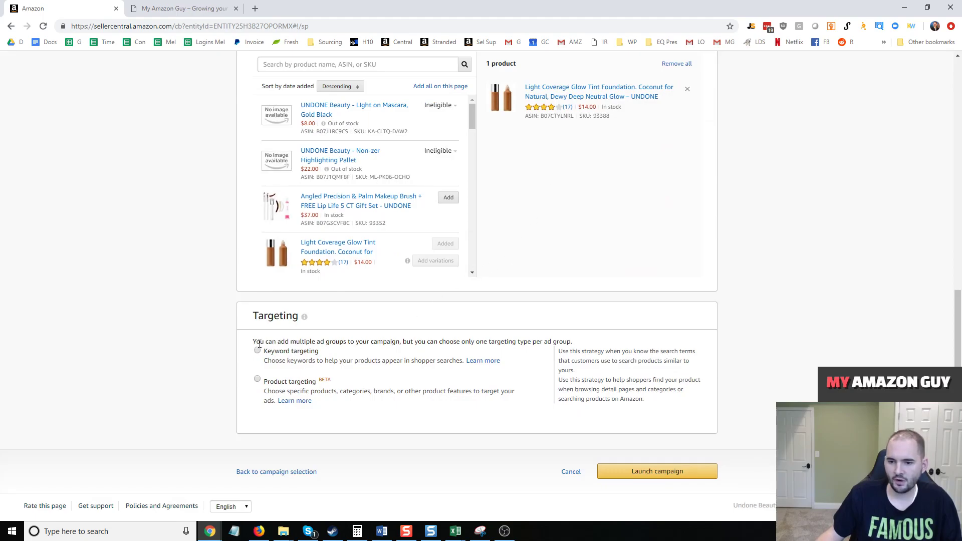
click(303, 317)
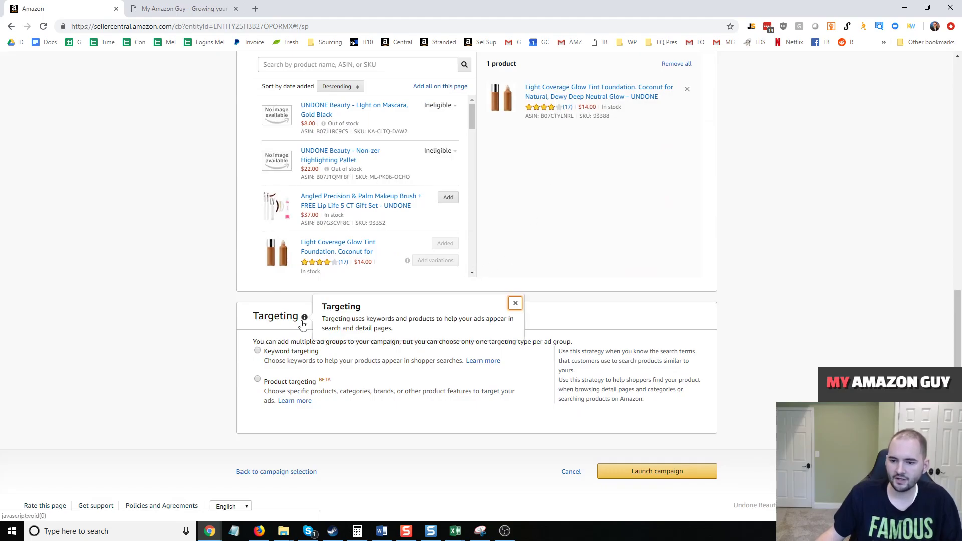
Step: Choose Product targeting (beta) as the ad group's targeting type
drag(317, 381, 335, 383)
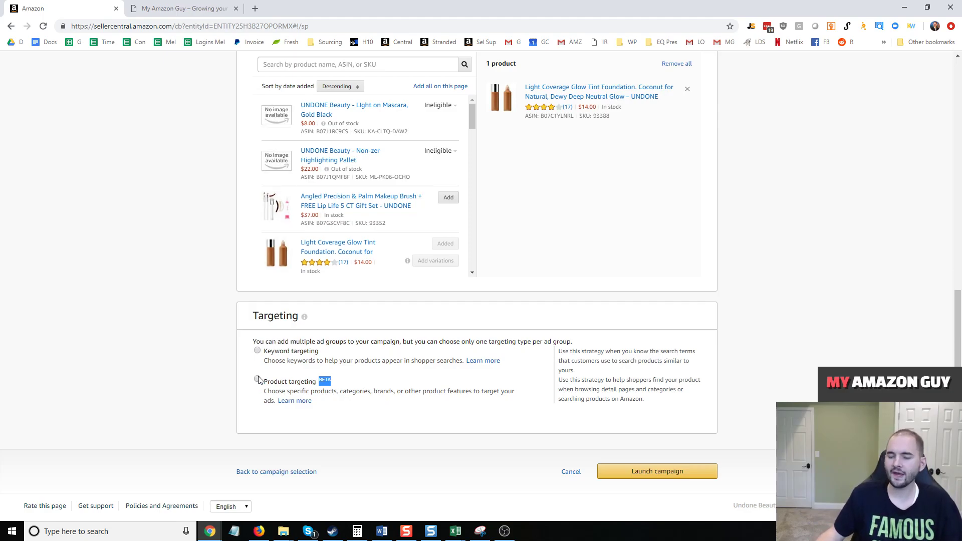
click(250, 394)
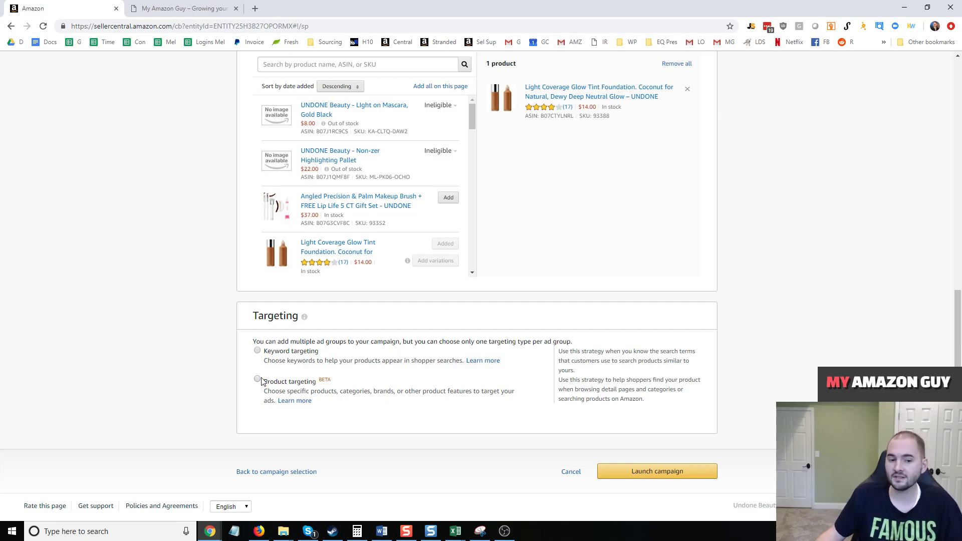
double_click(323, 380)
click(334, 384)
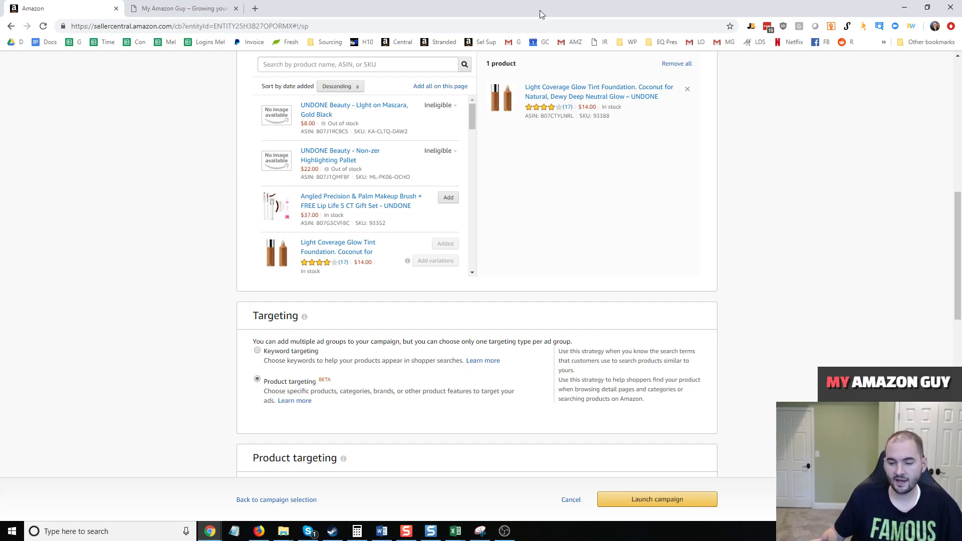
Step: Show the suggested individual products for product targeting and highlight the ASIN of the Catrice HD Liquid Foundation
scroll(322, 286, down, 5)
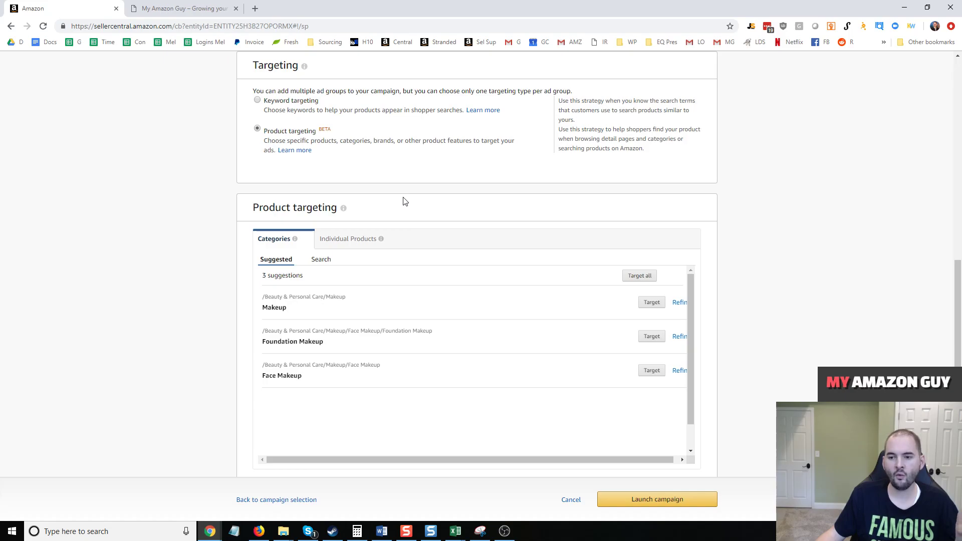
scroll(328, 187, up, 2)
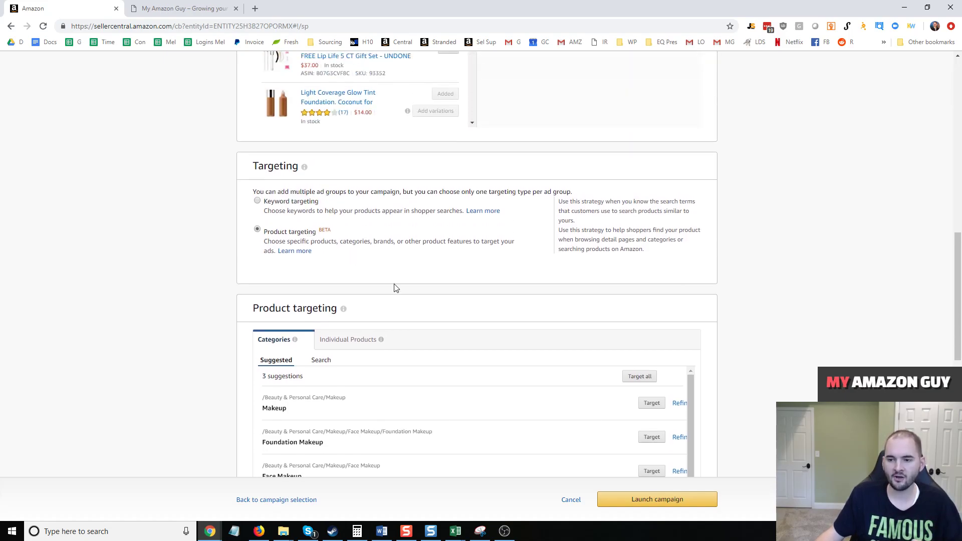
scroll(393, 286, down, 2)
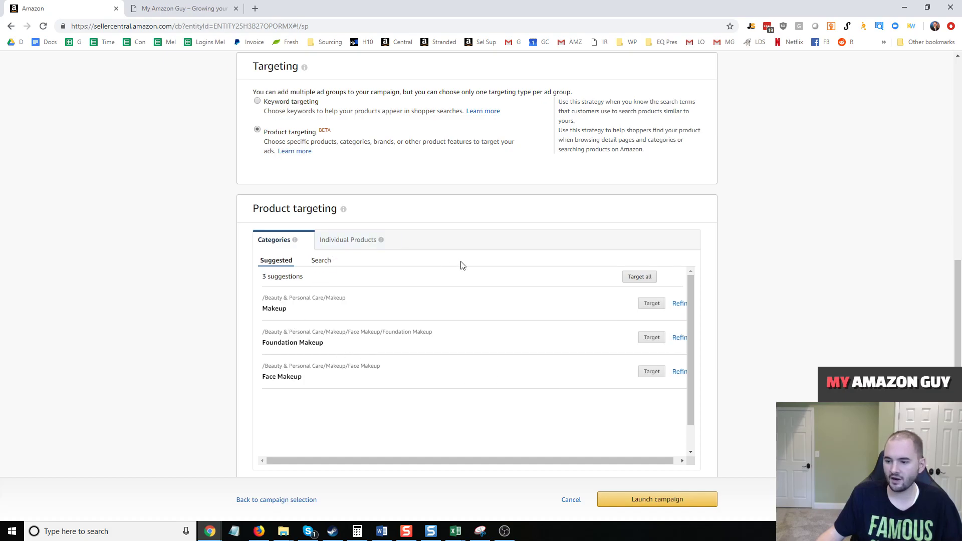
scroll(496, 257, down, 1)
click(356, 240)
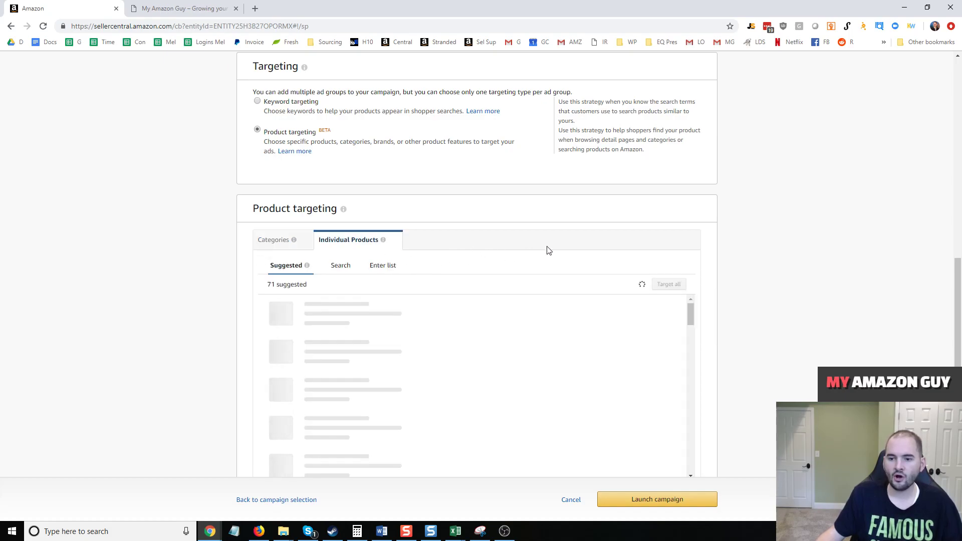
scroll(548, 245, down, 1)
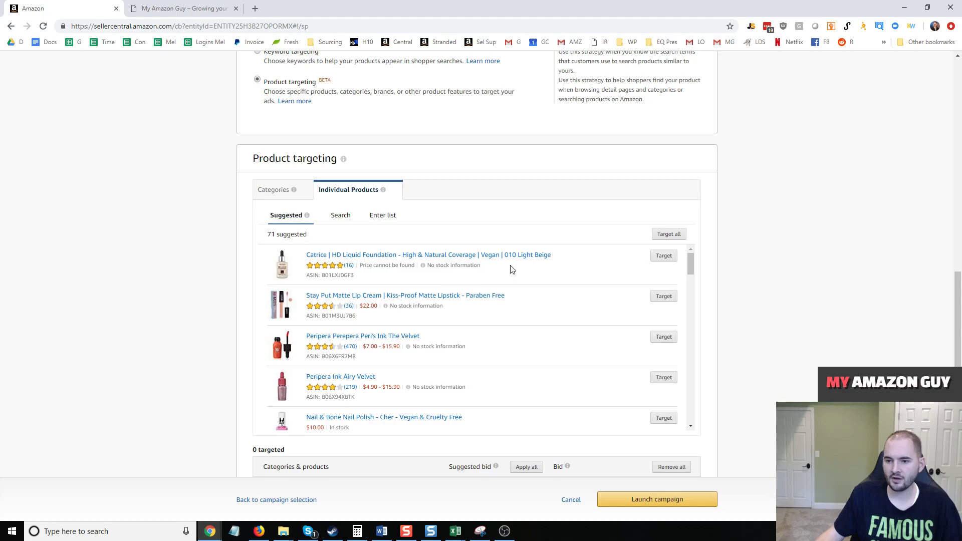
triple_click(334, 275)
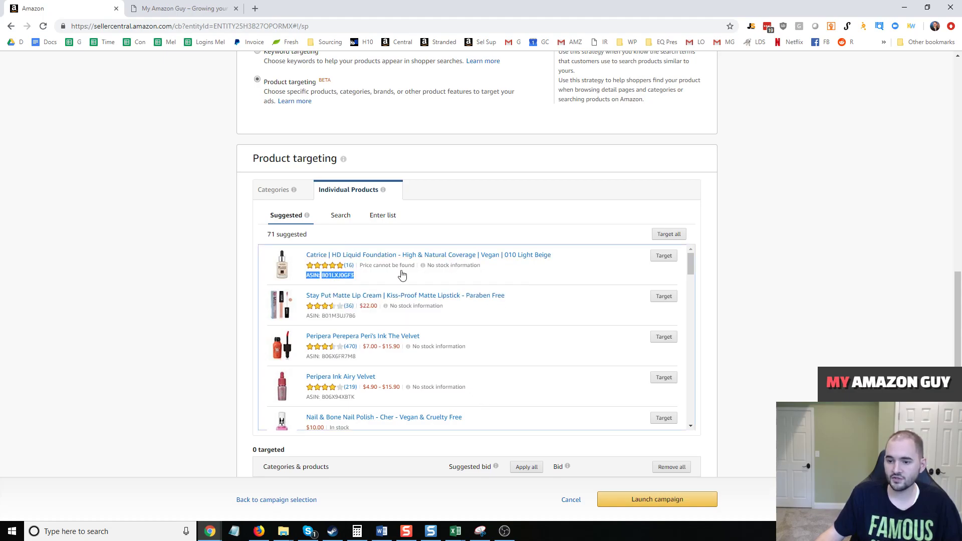
Step: View the Search and Enter list options for individual products and return to the suggested products
click(344, 216)
click(352, 239)
click(379, 219)
click(337, 223)
click(293, 217)
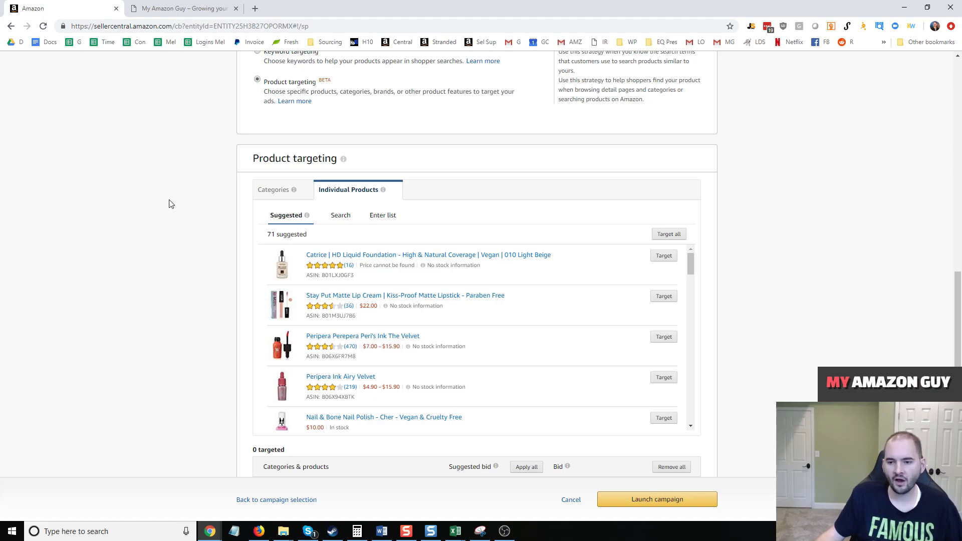
Step: Open the Catrice HD Liquid Foundation product page and examine its "Sponsored products related to this item" section
click(387, 255)
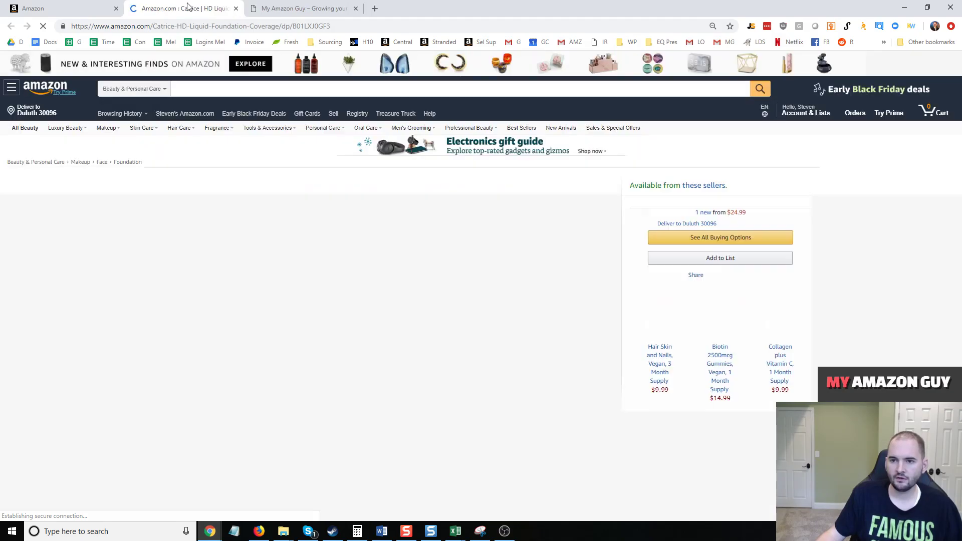
scroll(528, 260, down, 5)
scroll(529, 272, down, 3)
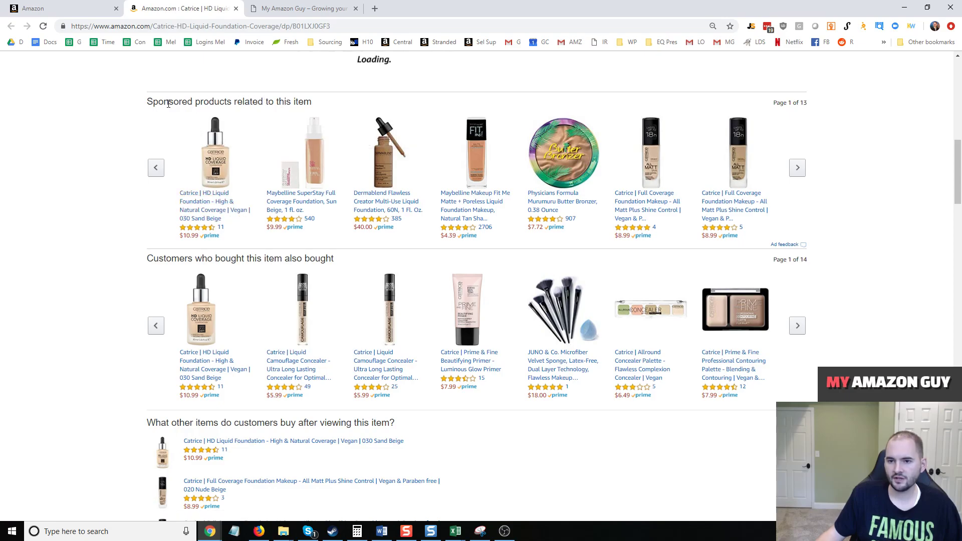
drag(169, 102, 278, 102)
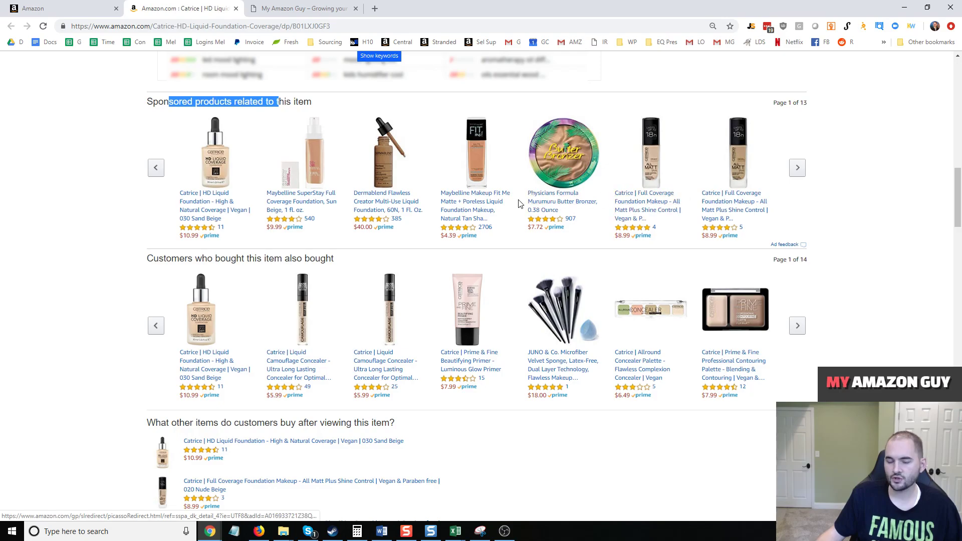
drag(957, 193, 944, 228)
scroll(476, 301, up, 9)
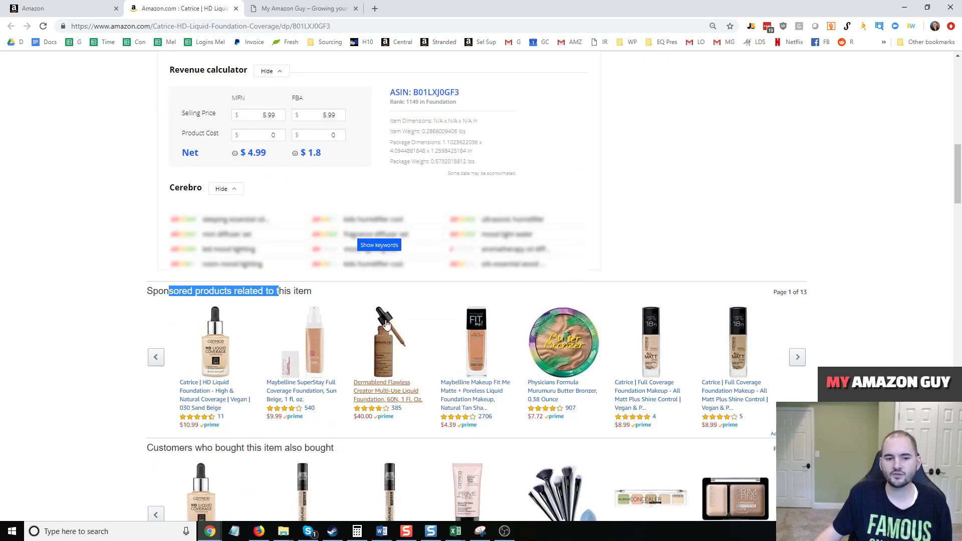
scroll(639, 242, down, 2)
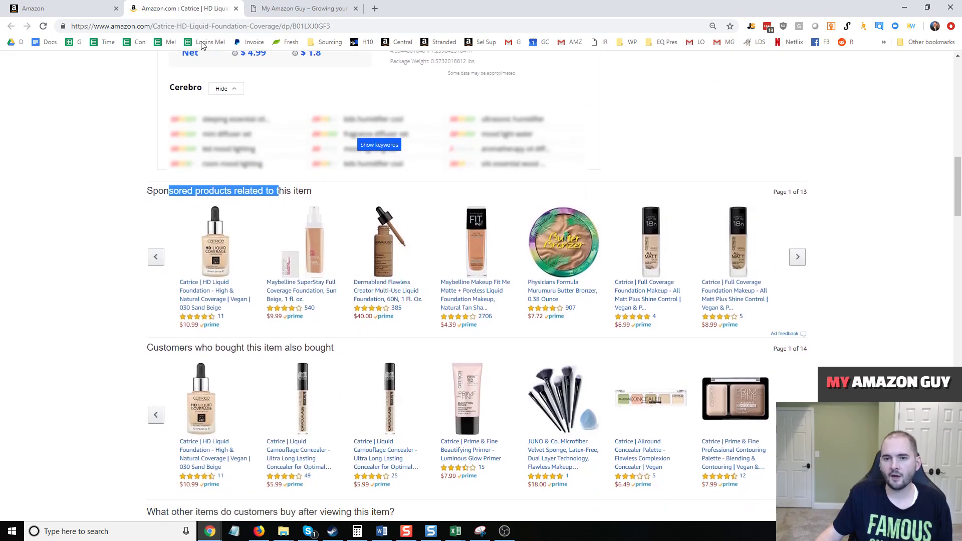
Step: Return to the campaign form and review the Product targeting option in the Targeting section
click(87, 8)
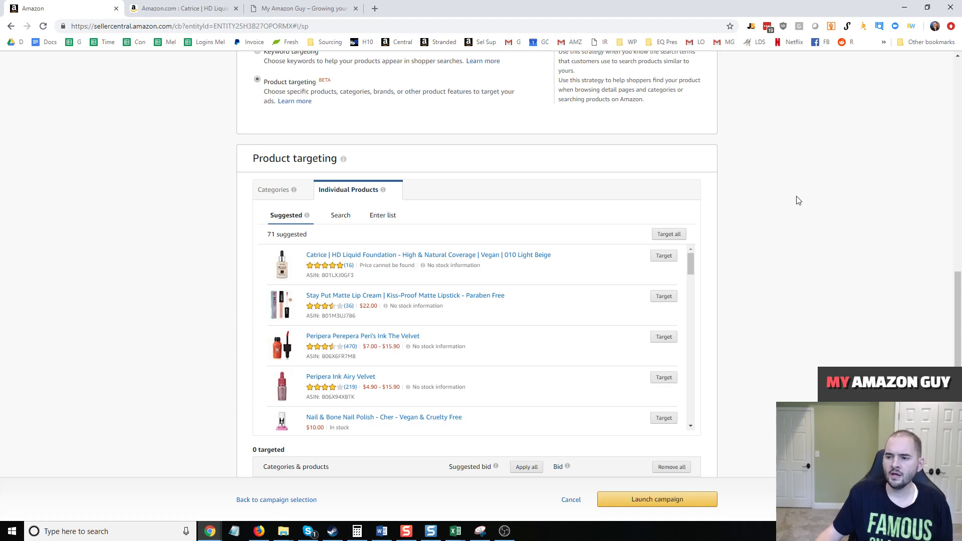
scroll(257, 224, up, 2)
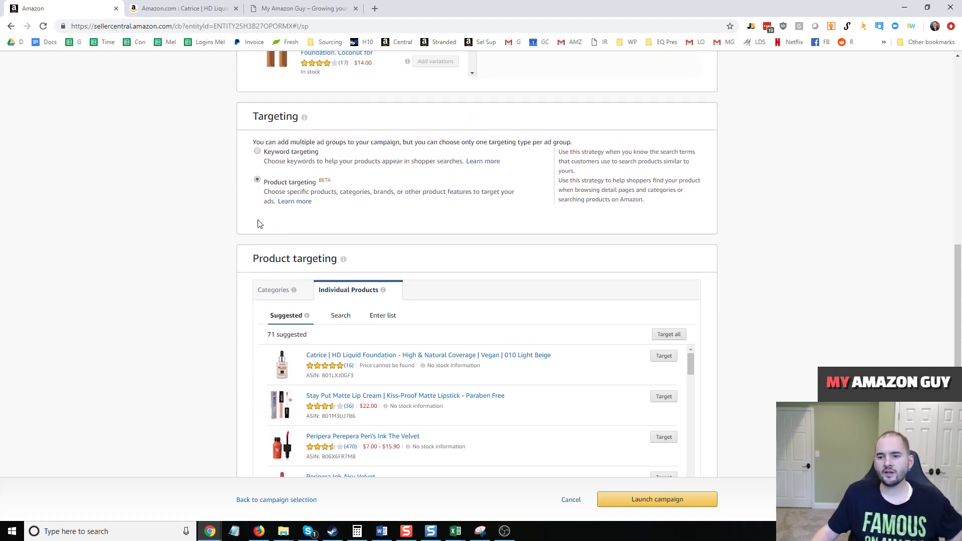
scroll(257, 223, up, 1)
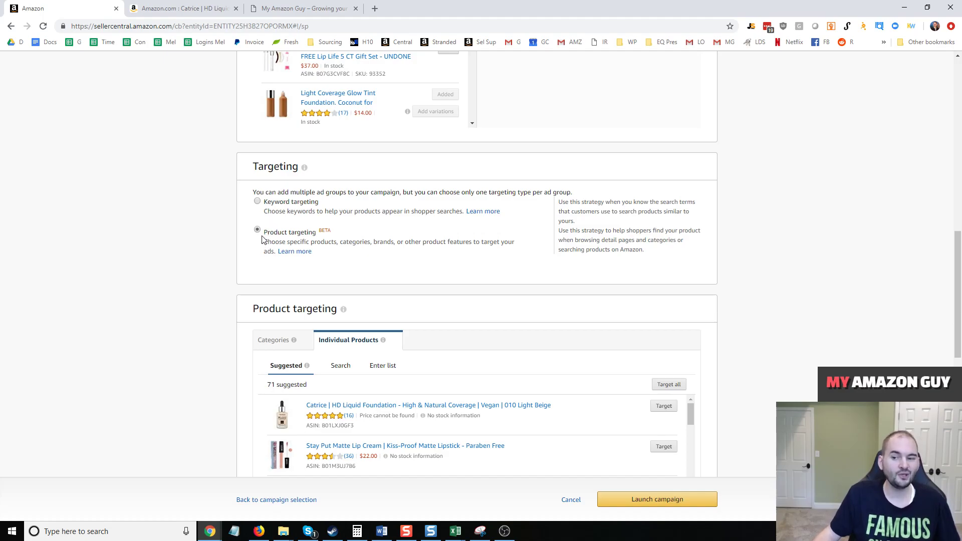
drag(268, 233, 317, 236)
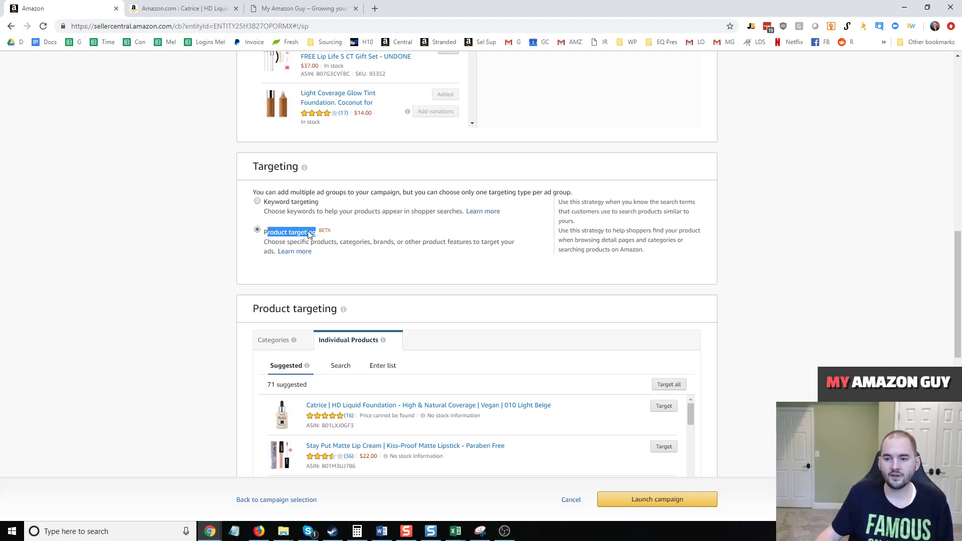
click(193, 236)
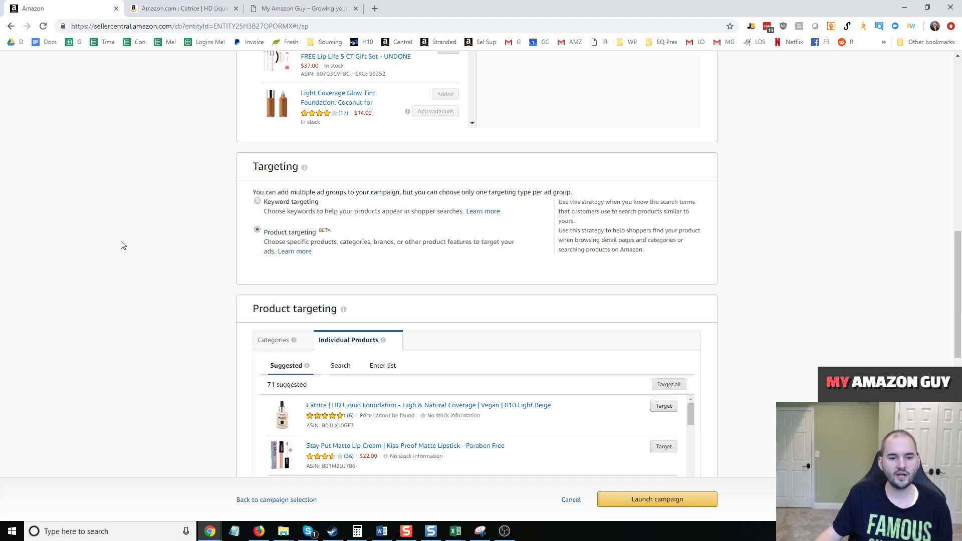
Step: Compare the suggested Categories with the suggested Individual Products for product targeting
scroll(191, 264, down, 2)
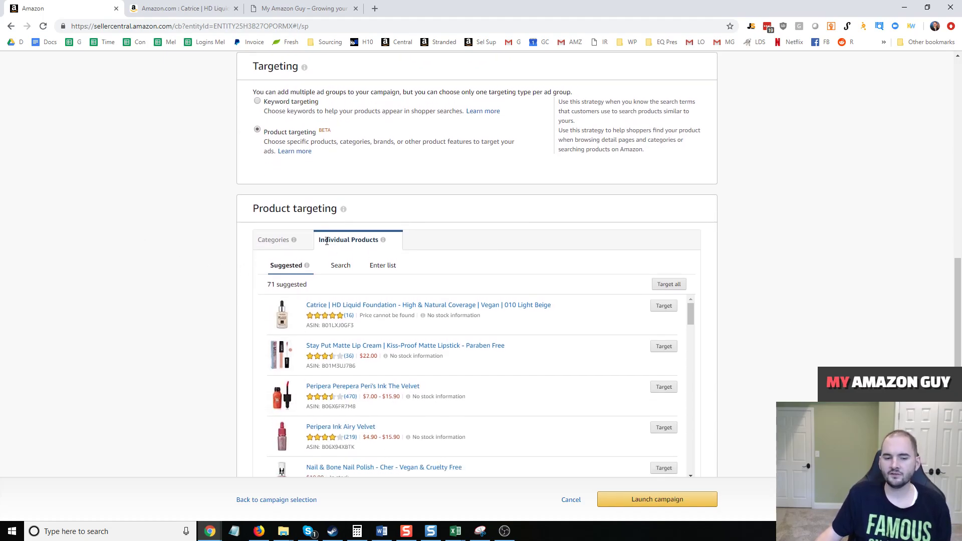
drag(322, 238, 376, 239)
click(273, 241)
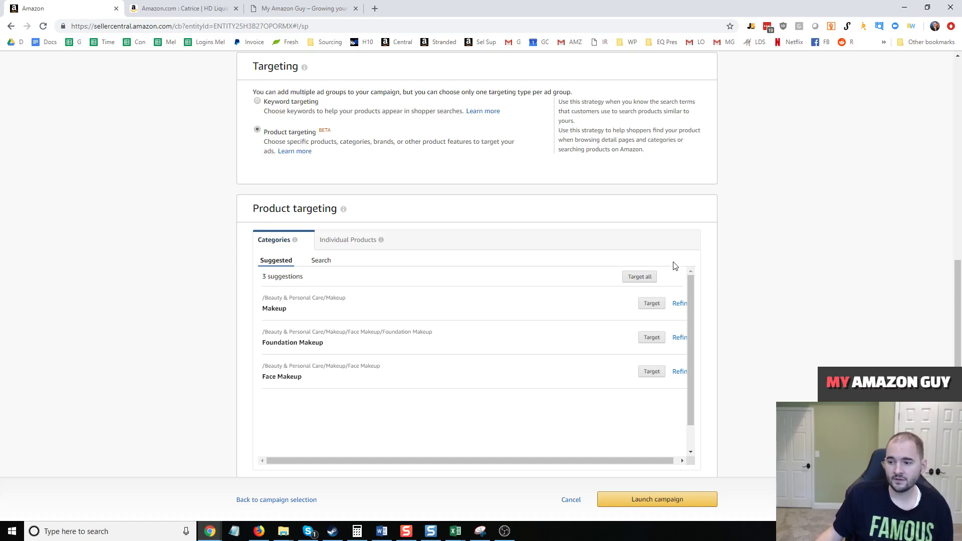
click(338, 245)
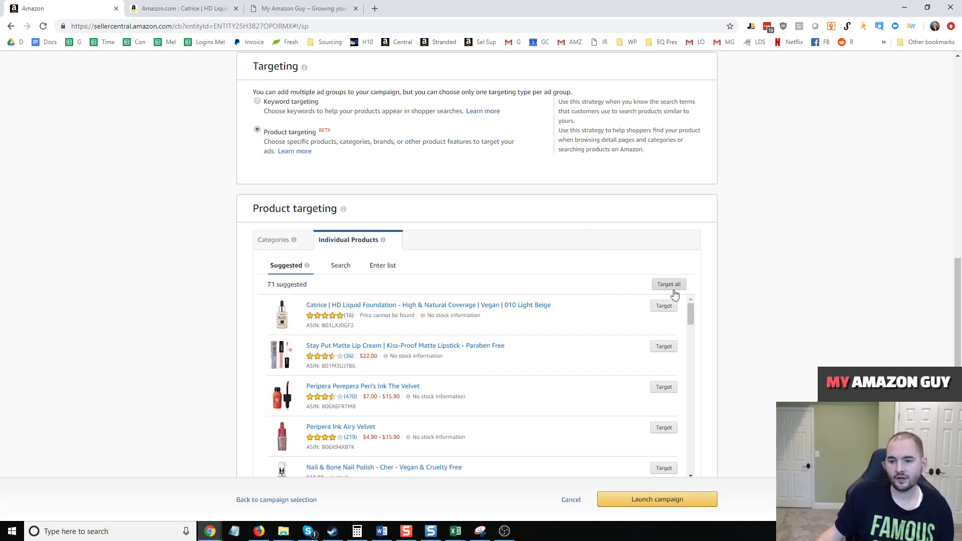
scroll(784, 253, down, 2)
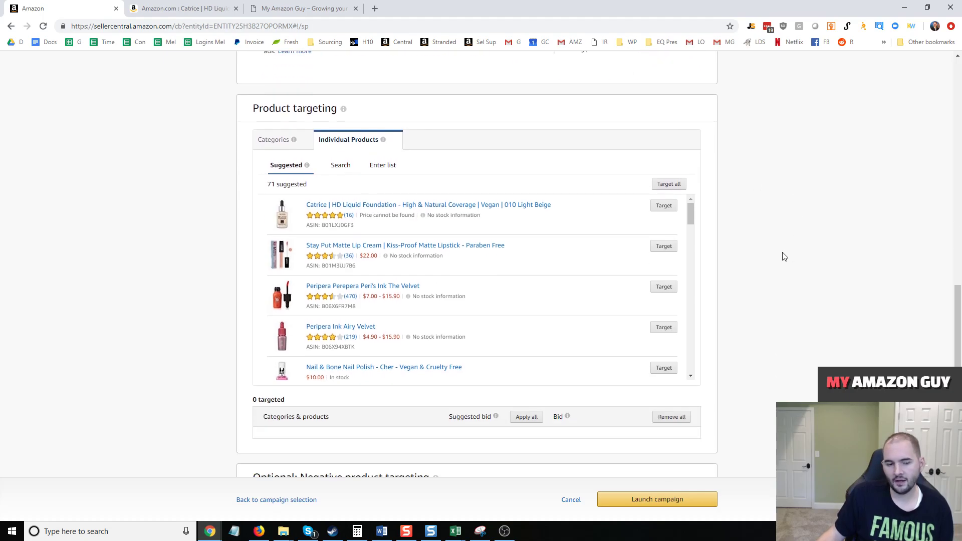
scroll(783, 256, up, 1)
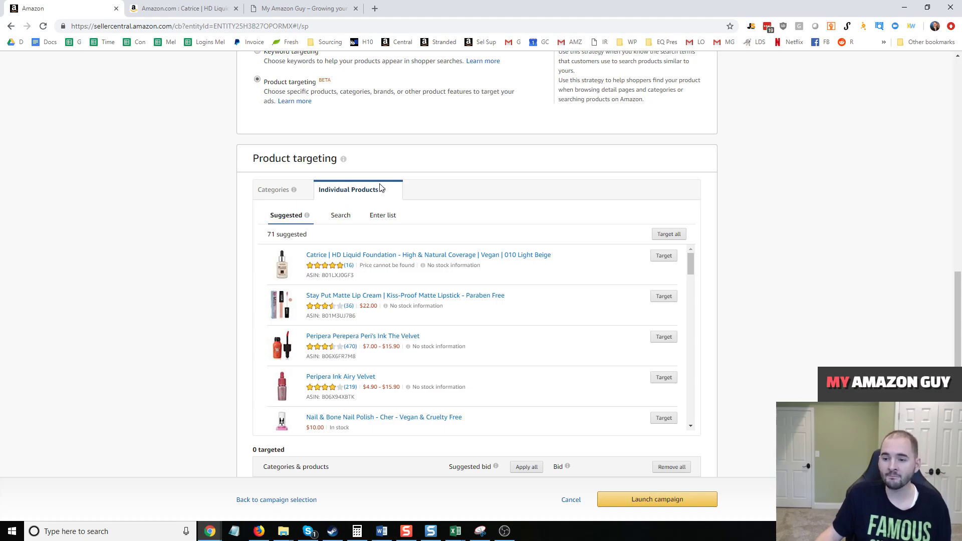
mouse_move(382, 190)
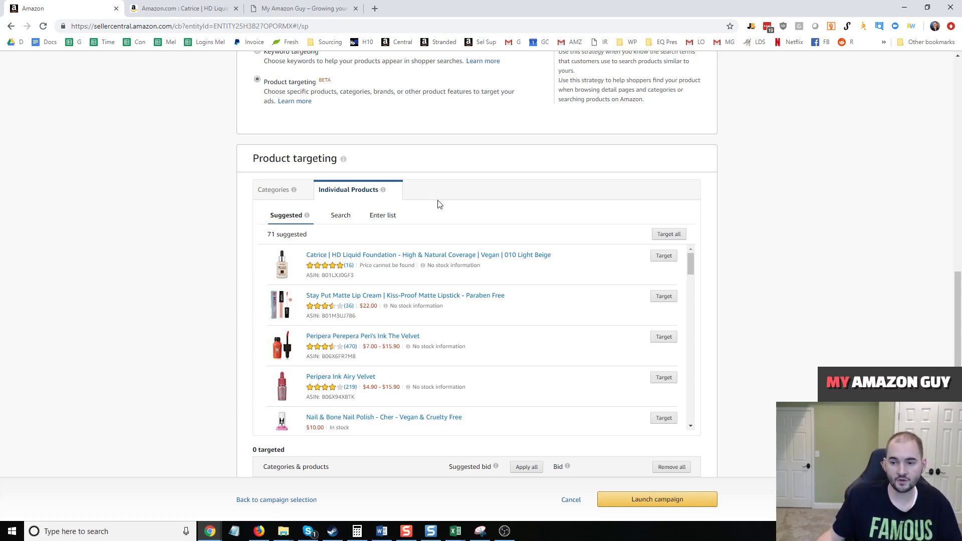
Step: Look further through the suggested individual products and highlight the Product targeting option's name
scroll(390, 291, down, 3)
scroll(236, 197, up, 2)
scroll(236, 197, up, 2)
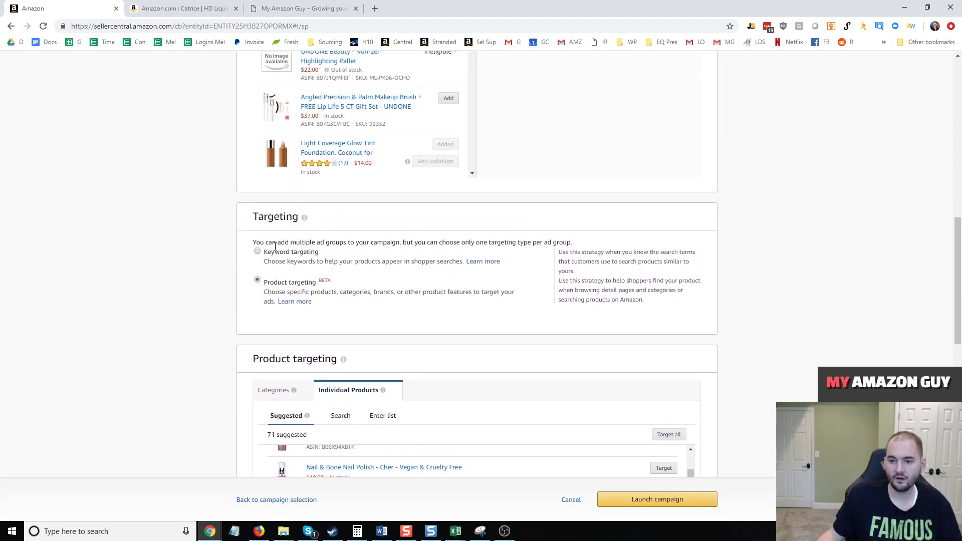
scroll(219, 255, down, 1)
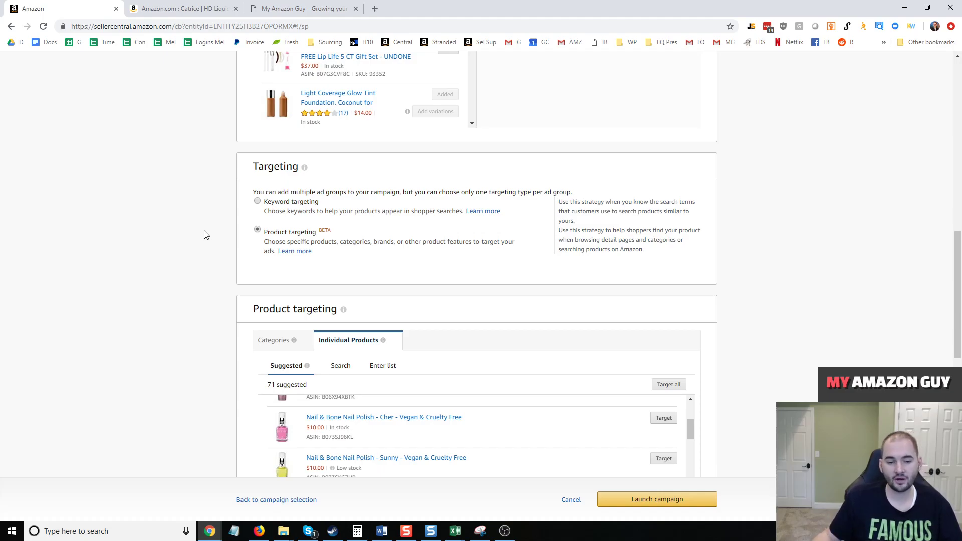
drag(270, 233, 292, 236)
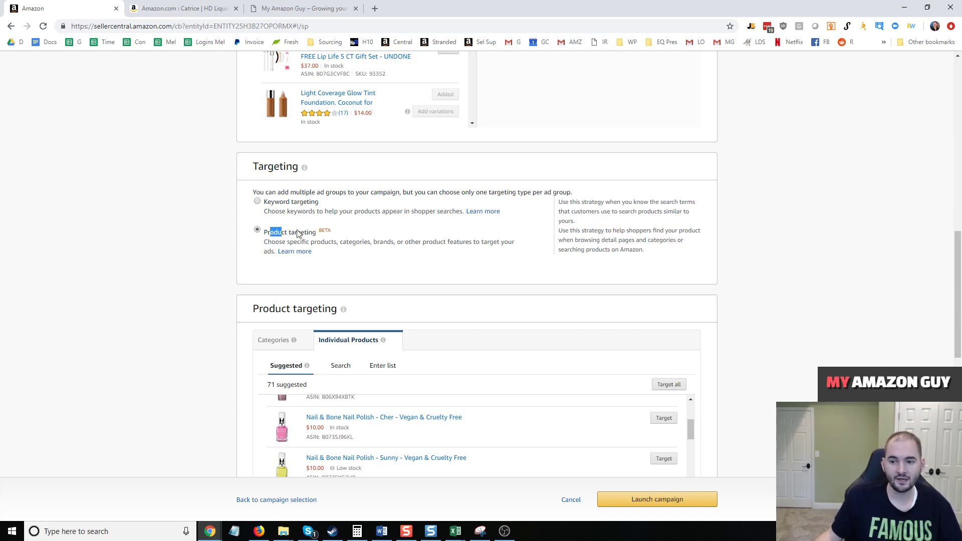
scroll(311, 225, down, 1)
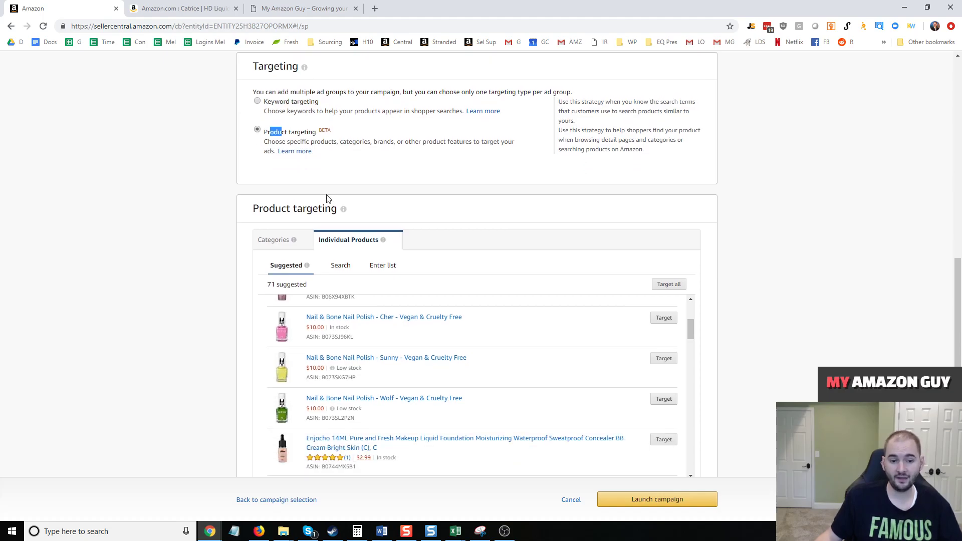
click(268, 131)
drag(263, 132, 320, 135)
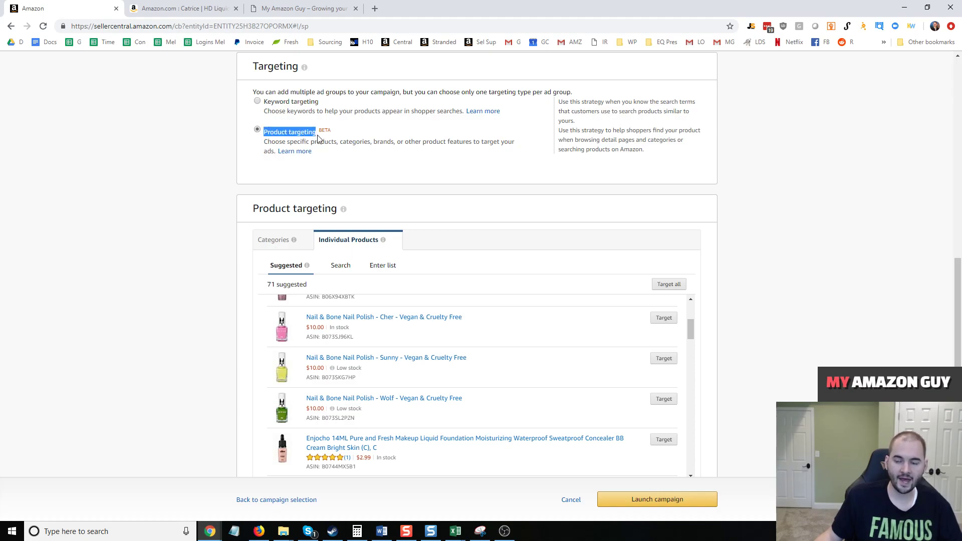
click(219, 222)
scroll(218, 223, down, 1)
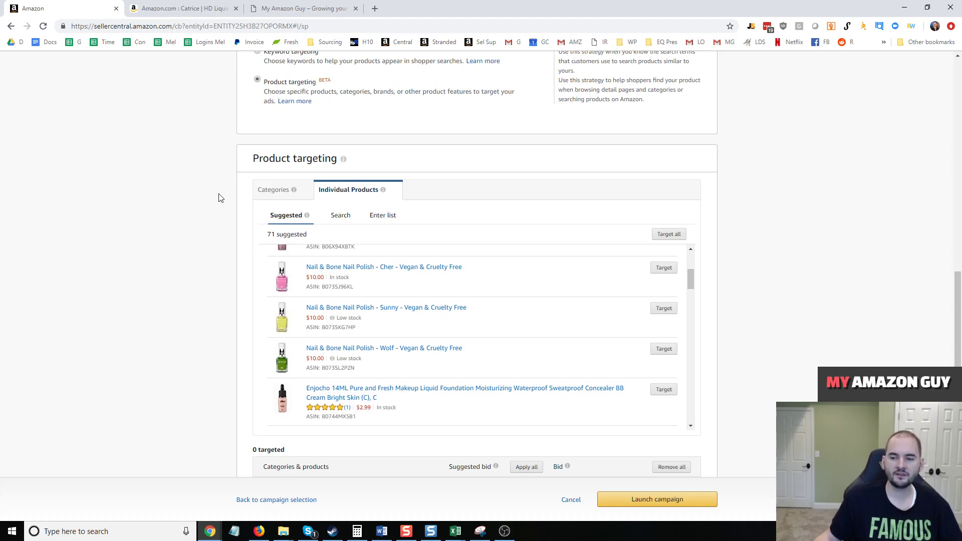
scroll(194, 152, up, 1)
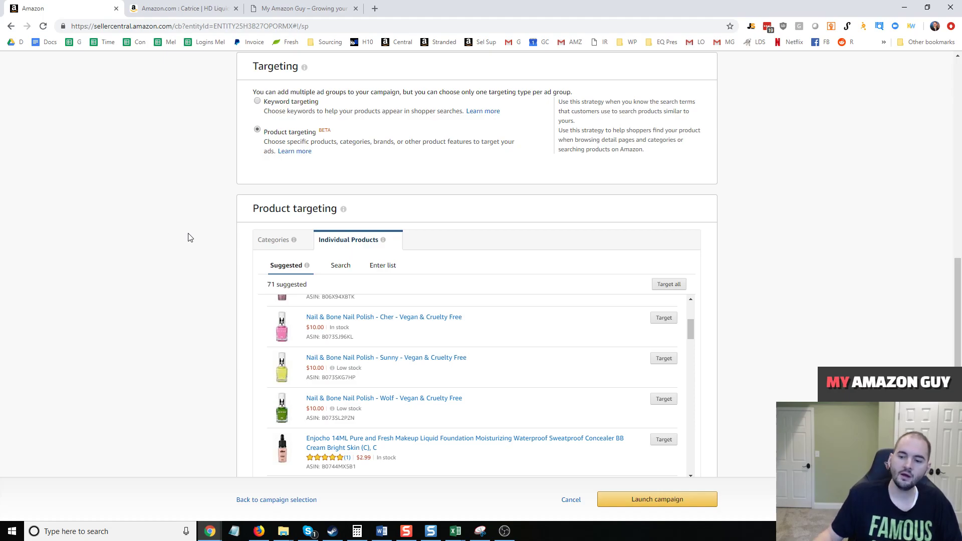
Step: Target the suggested individual products Nail & Bone Nail Polish Sunny and Wolf, and review their bids in the targeted list
scroll(197, 217, down, 2)
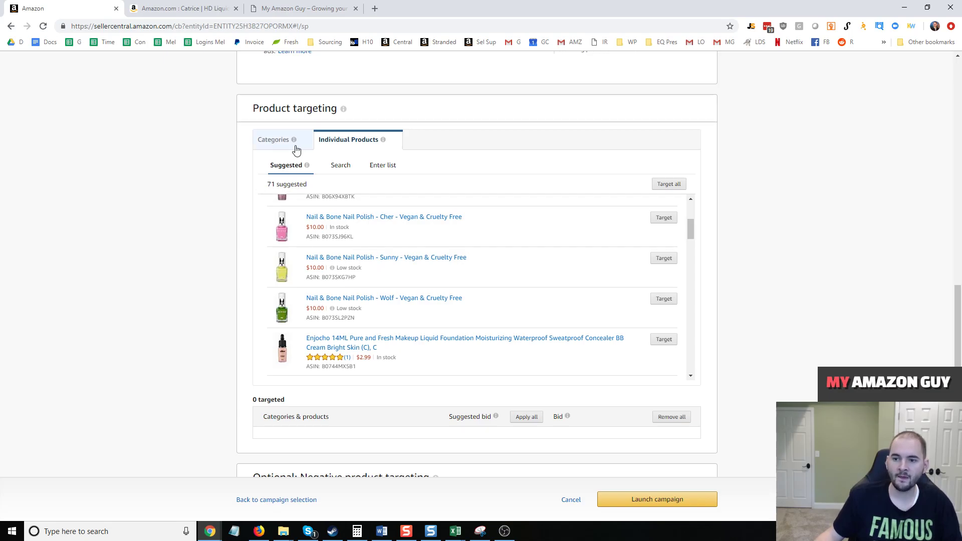
click(660, 259)
click(664, 298)
scroll(737, 298, down, 4)
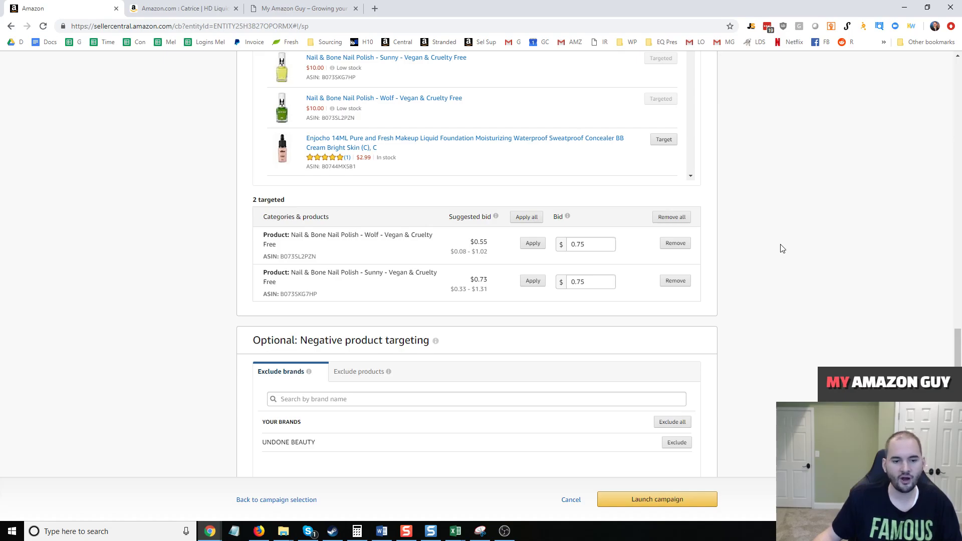
scroll(759, 260, up, 4)
scroll(343, 223, up, 5)
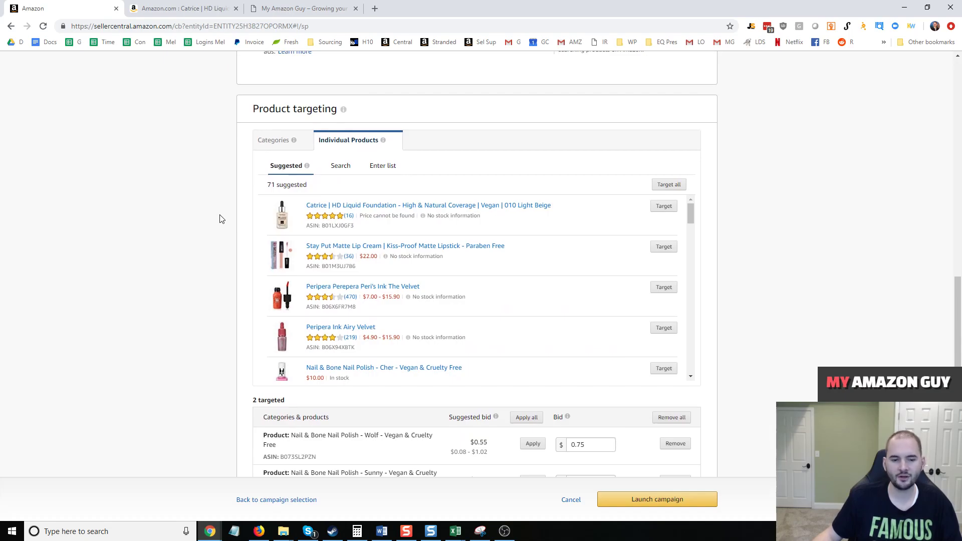
scroll(222, 220, down, 1)
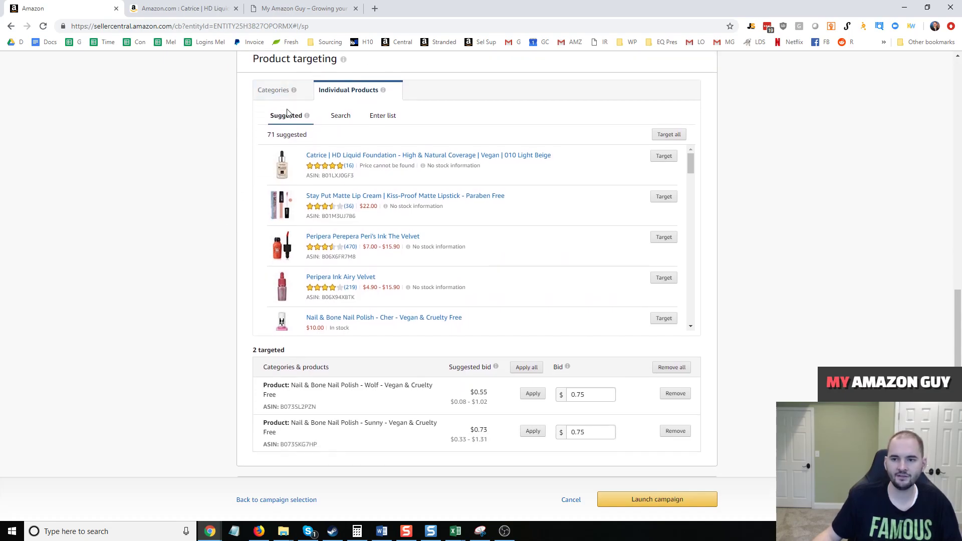